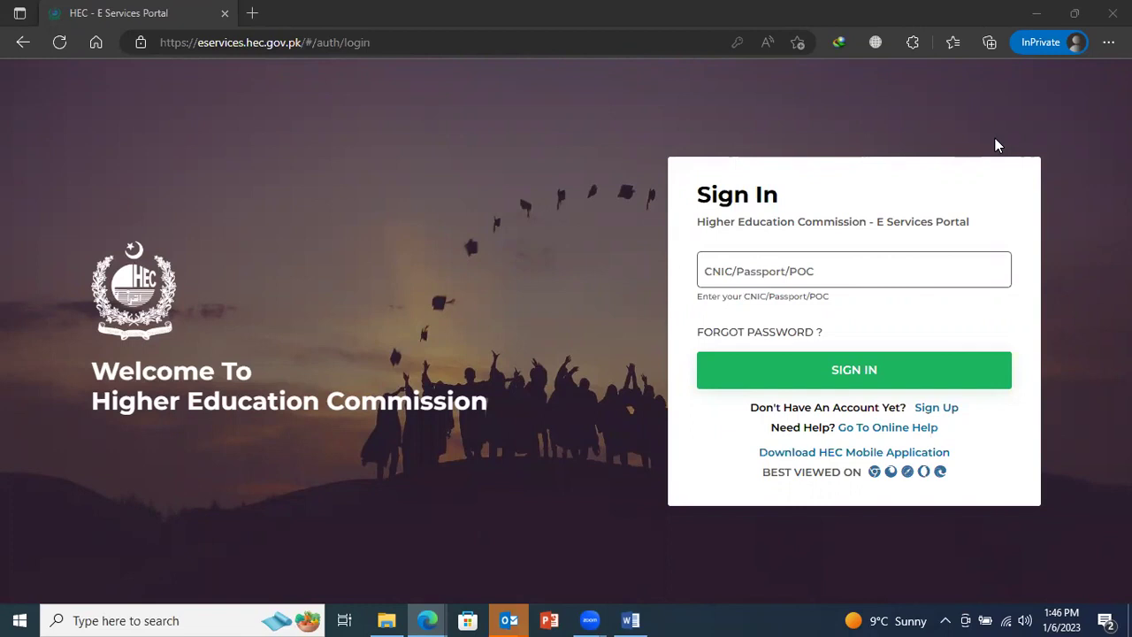
Step: Go from Sign Up back to Sign In, then minimize the InPrivate window to show the logged-in dashboard
{"action": "left_click", "coordinate": [936, 407]}
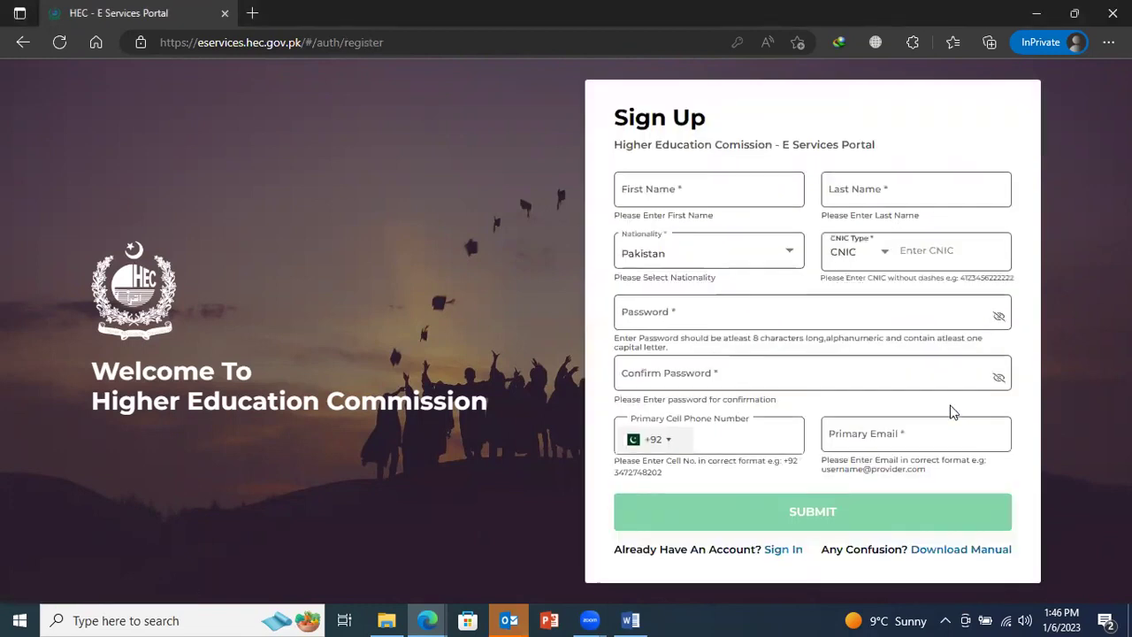
{"action": "left_click", "coordinate": [782, 549]}
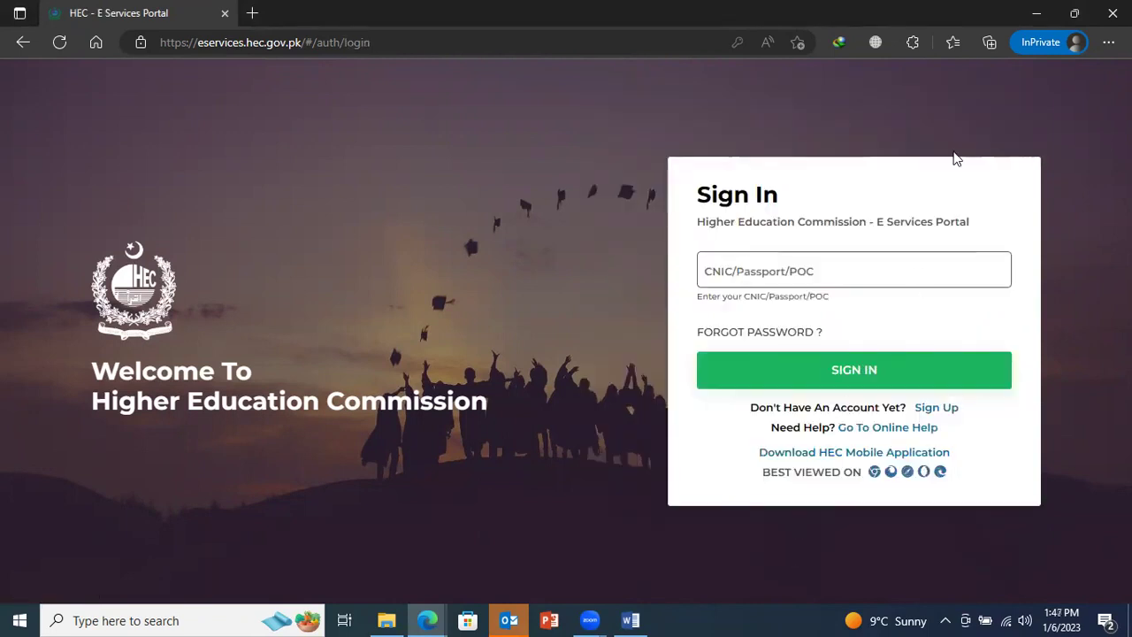
{"action": "left_click", "coordinate": [1037, 13]}
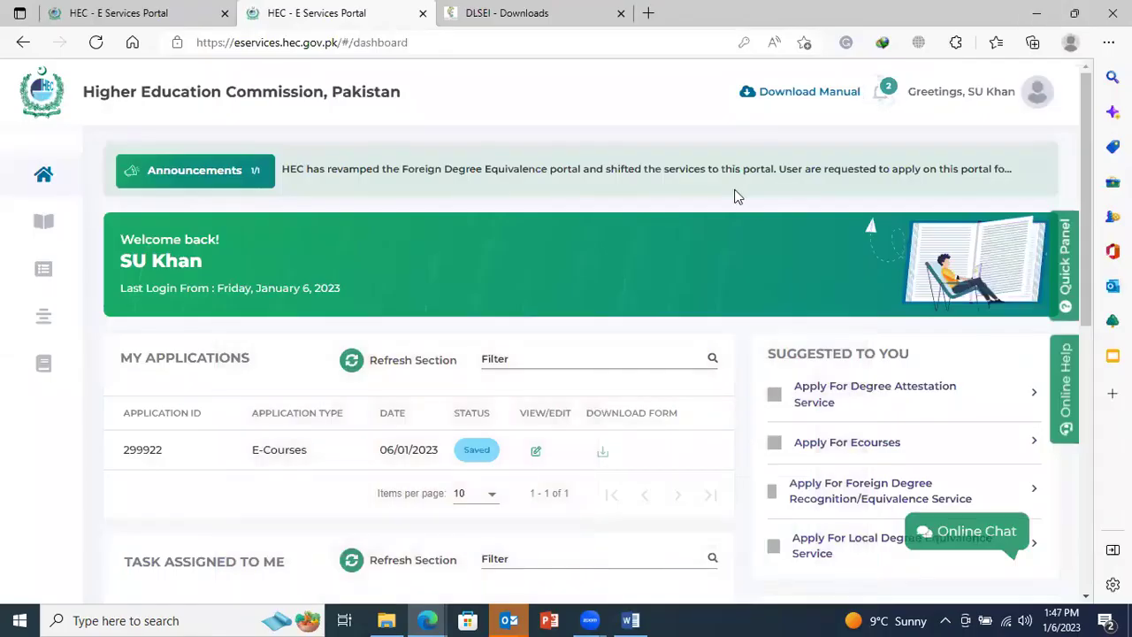
Step: Apply for E-Courses with user type Student and agree to the Coursera terms and conditions
{"action": "scroll", "coordinate": [734, 196], "scroll_direction": "down", "scroll_amount": 1}
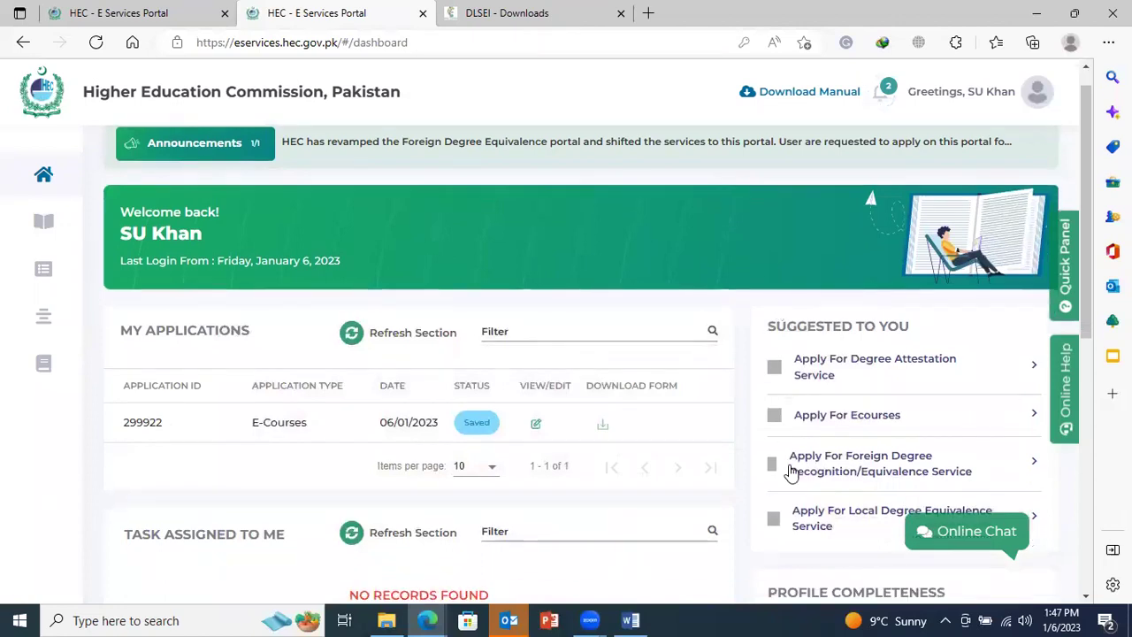
{"action": "left_click", "coordinate": [831, 417]}
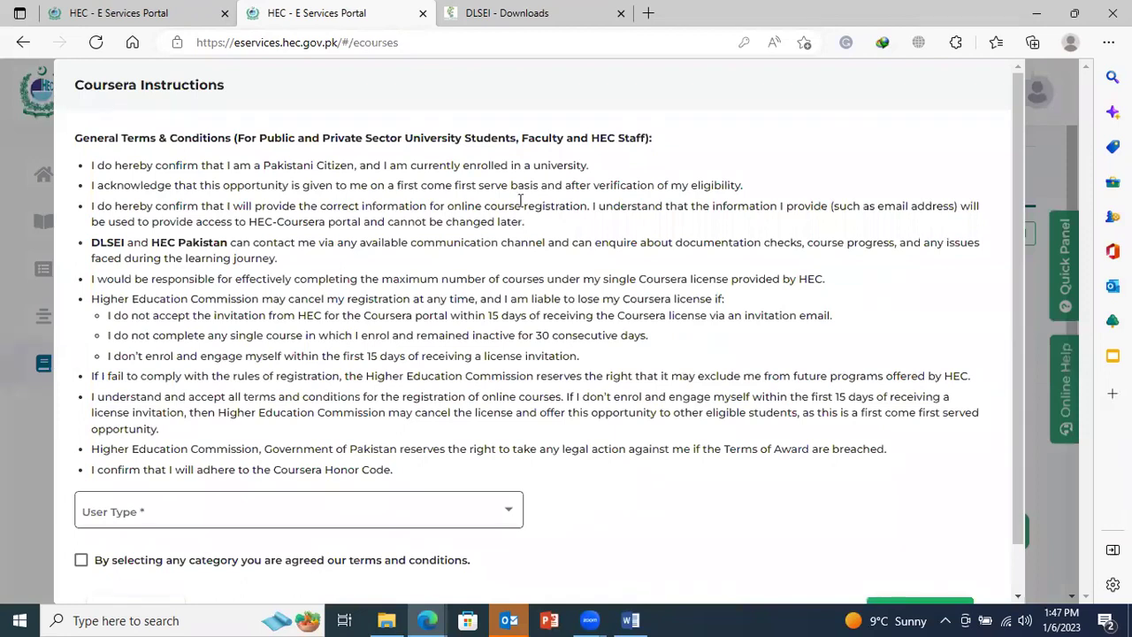
{"action": "scroll", "coordinate": [520, 199], "scroll_direction": "down", "scroll_amount": 1}
{"action": "left_click", "coordinate": [494, 454]}
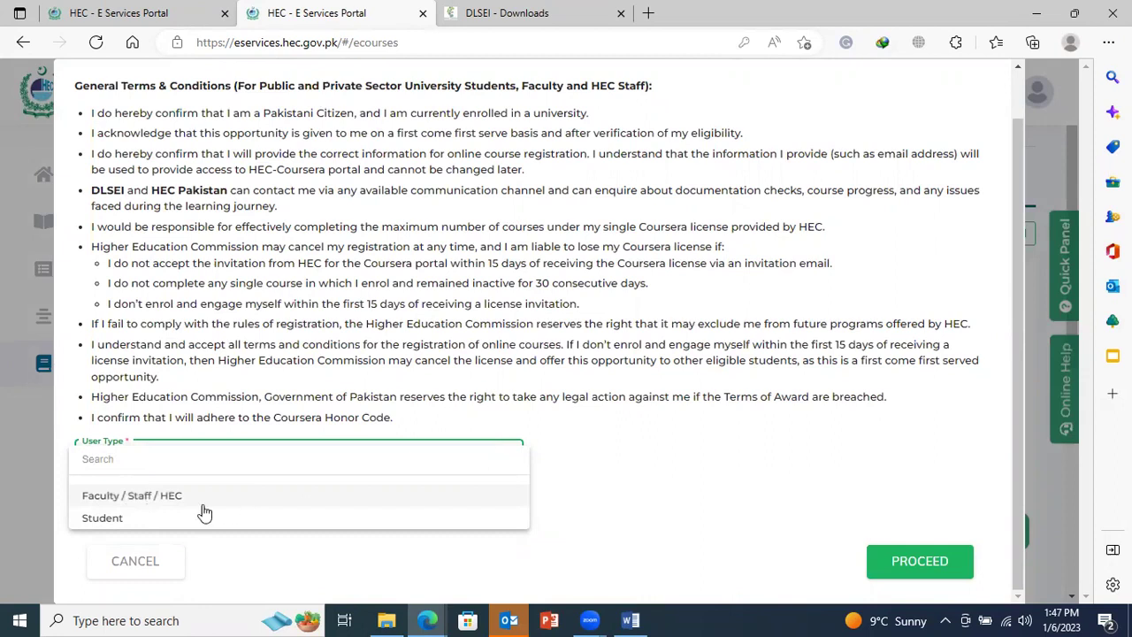
{"action": "left_click", "coordinate": [153, 520]}
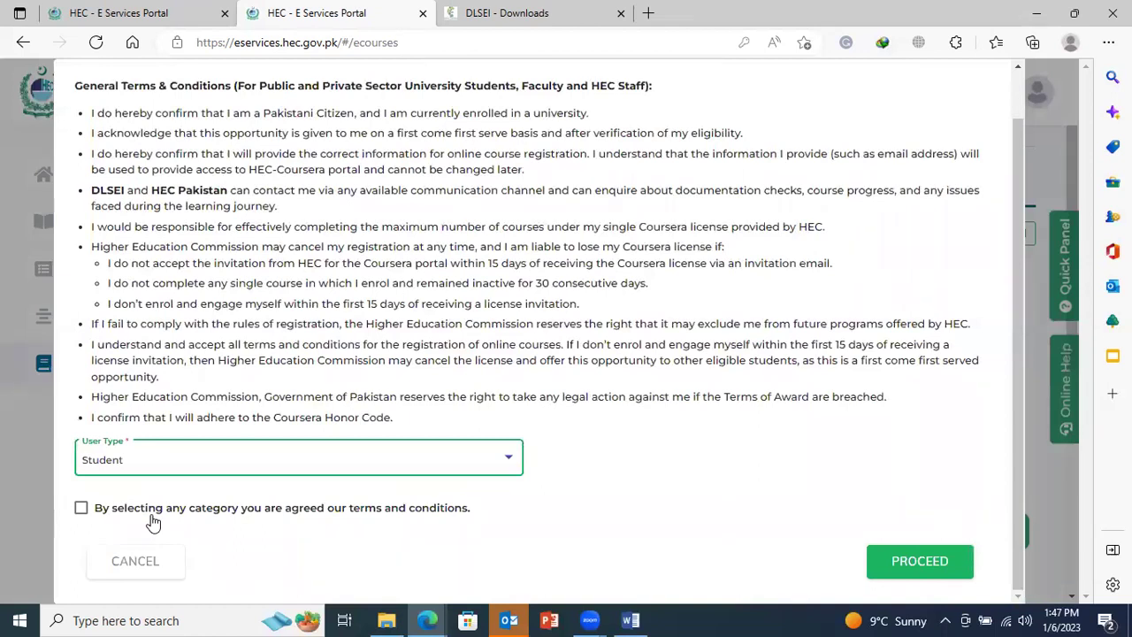
{"action": "left_click", "coordinate": [152, 518]}
Step: Continue to the application form and select SZABIST as the university
{"action": "left_click", "coordinate": [881, 553]}
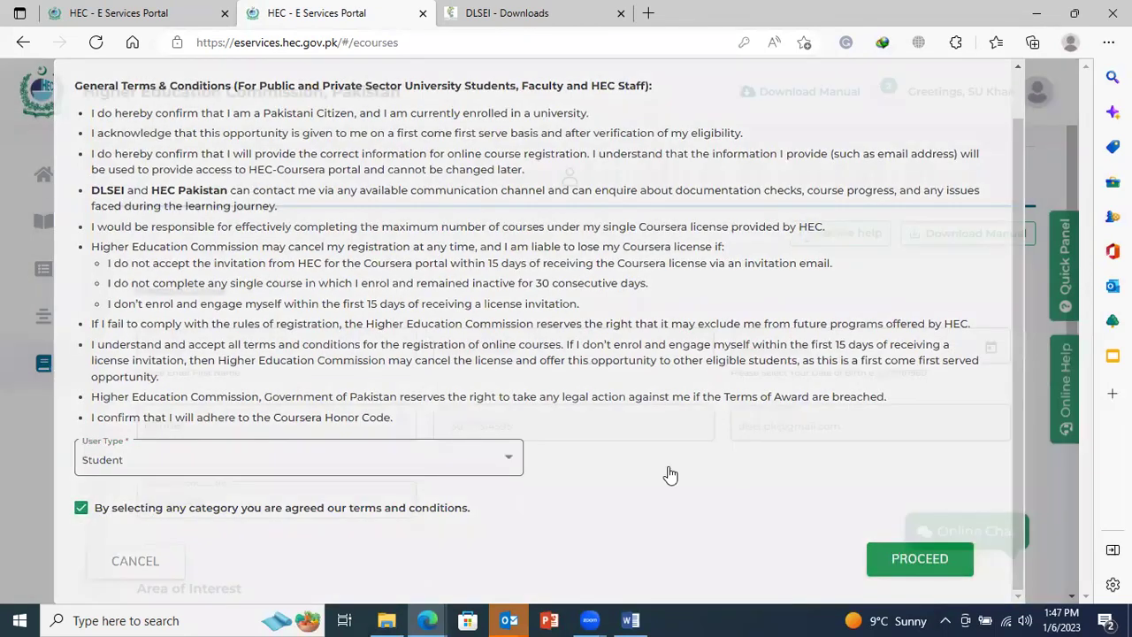
{"action": "scroll", "coordinate": [669, 474], "scroll_direction": "down", "scroll_amount": 5}
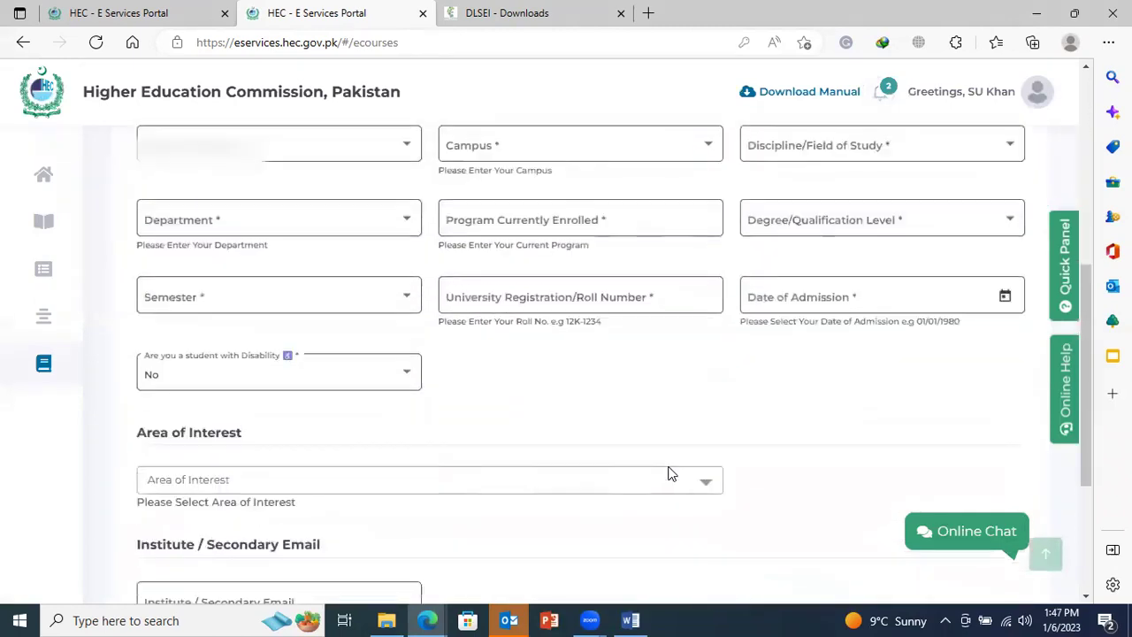
{"action": "scroll", "coordinate": [669, 475], "scroll_direction": "up", "scroll_amount": 1}
{"action": "scroll", "coordinate": [669, 475], "scroll_direction": "down", "scroll_amount": 1}
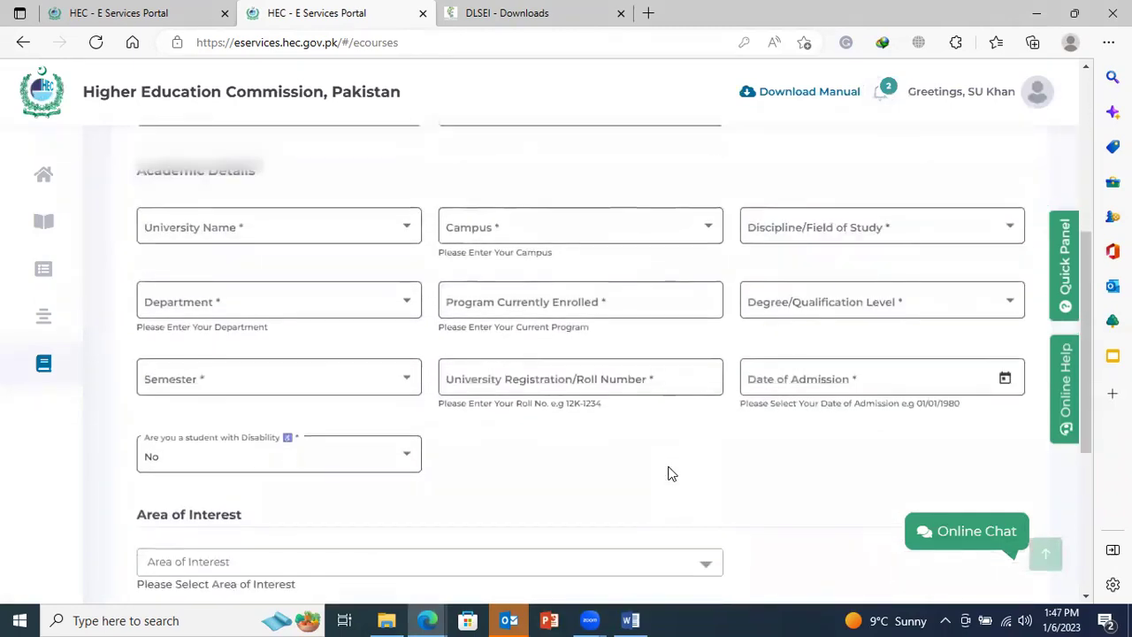
{"action": "left_click", "coordinate": [327, 237]}
{"action": "type", "text": "s"}
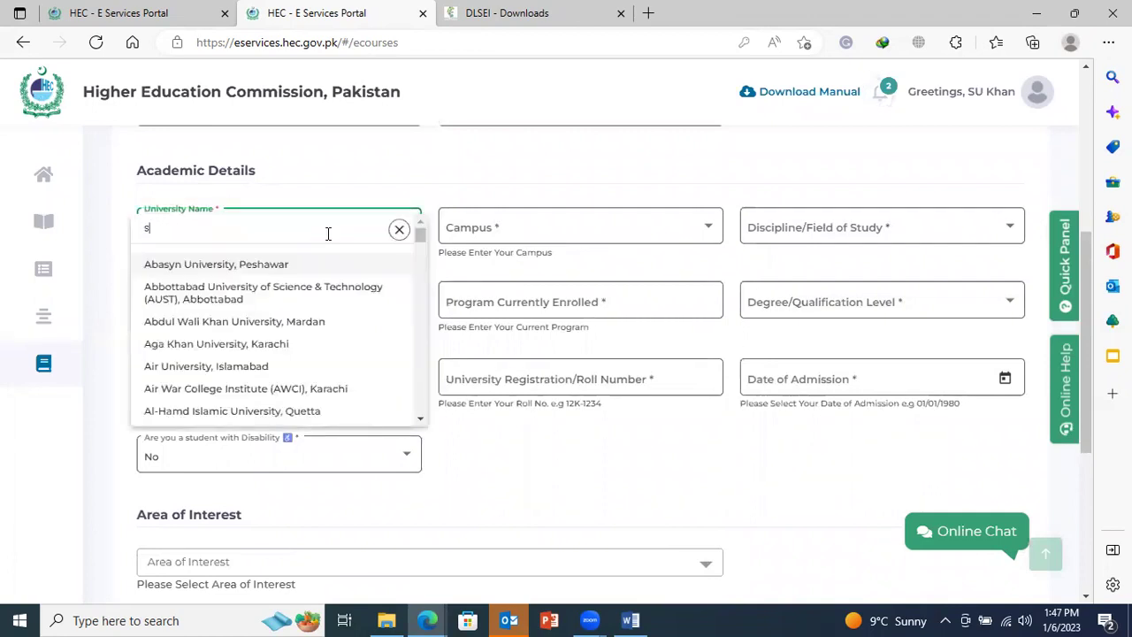
{"action": "type", "text": "zabist"}
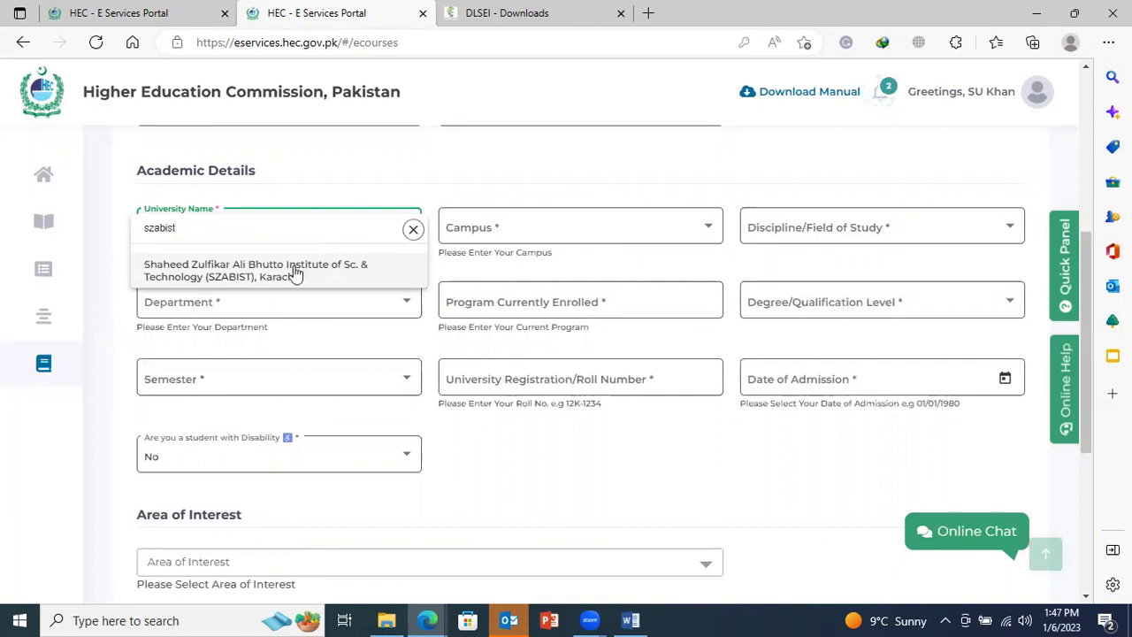
{"action": "left_click", "coordinate": [295, 270]}
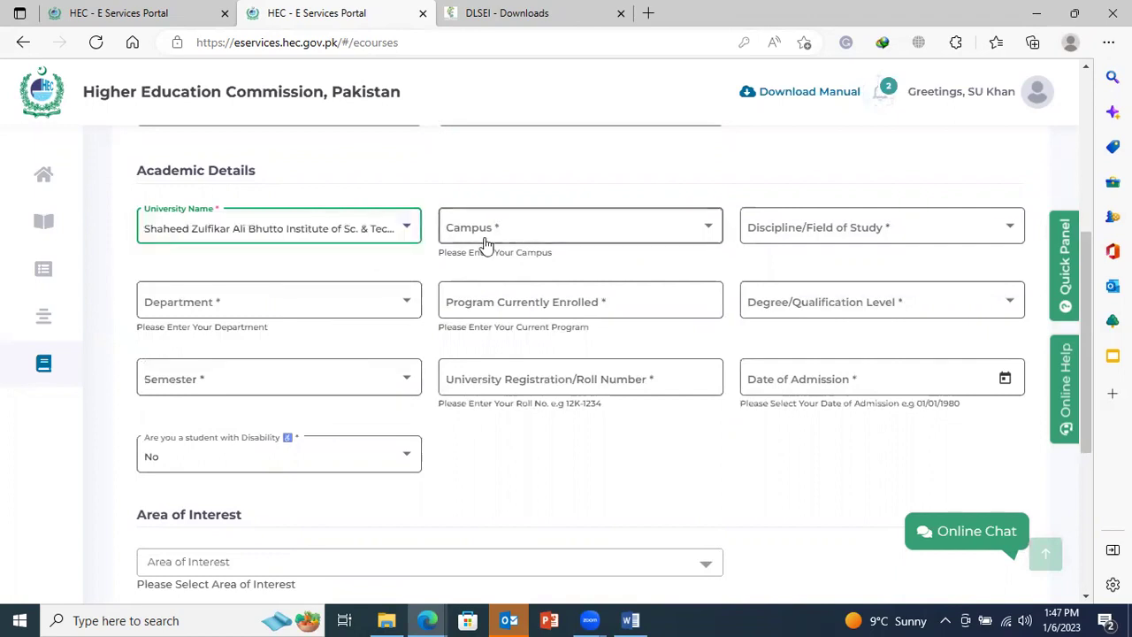
Step: Set Islamabad Campus, discipline Management Sciences & Business Education, and department Management Sciences
{"action": "left_click", "coordinate": [509, 234]}
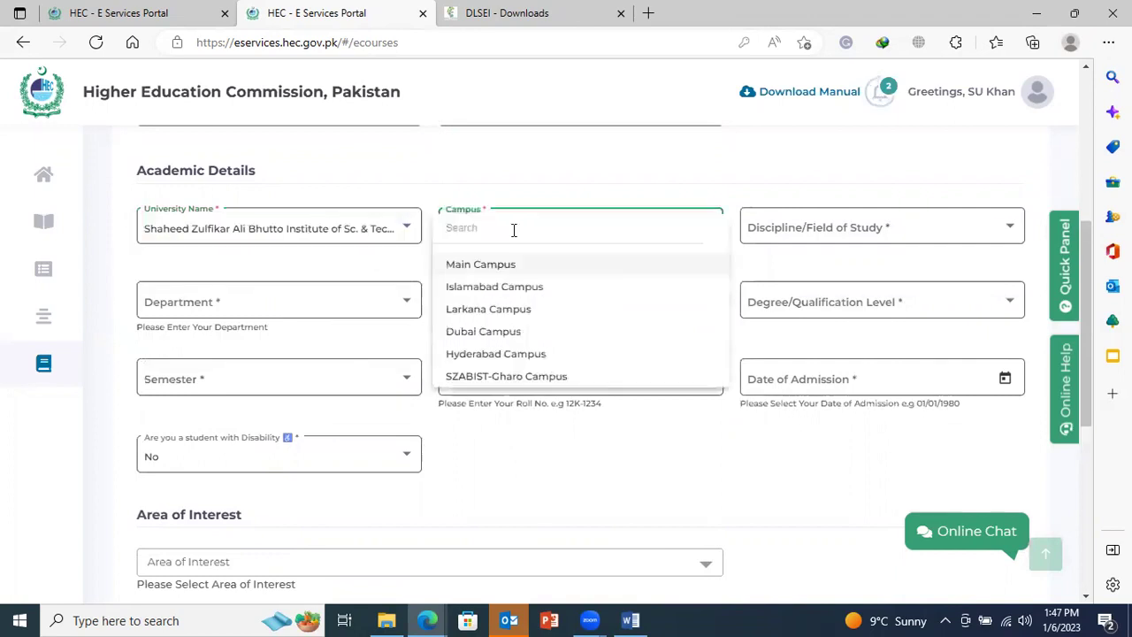
{"action": "left_click", "coordinate": [511, 287]}
{"action": "left_click", "coordinate": [793, 229]}
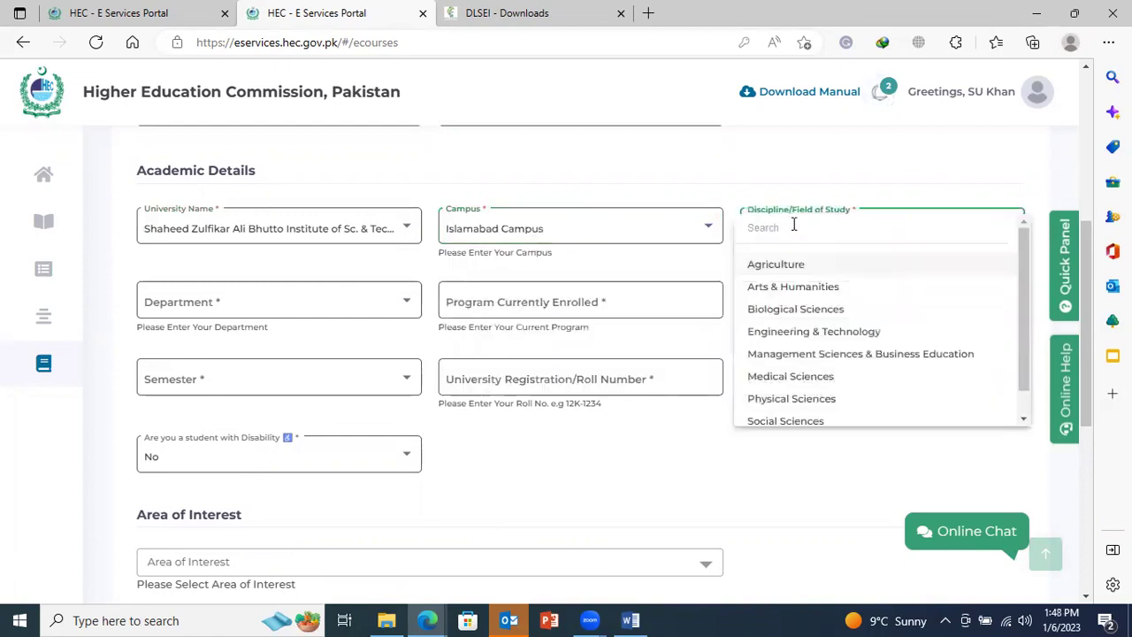
{"action": "left_click", "coordinate": [793, 355]}
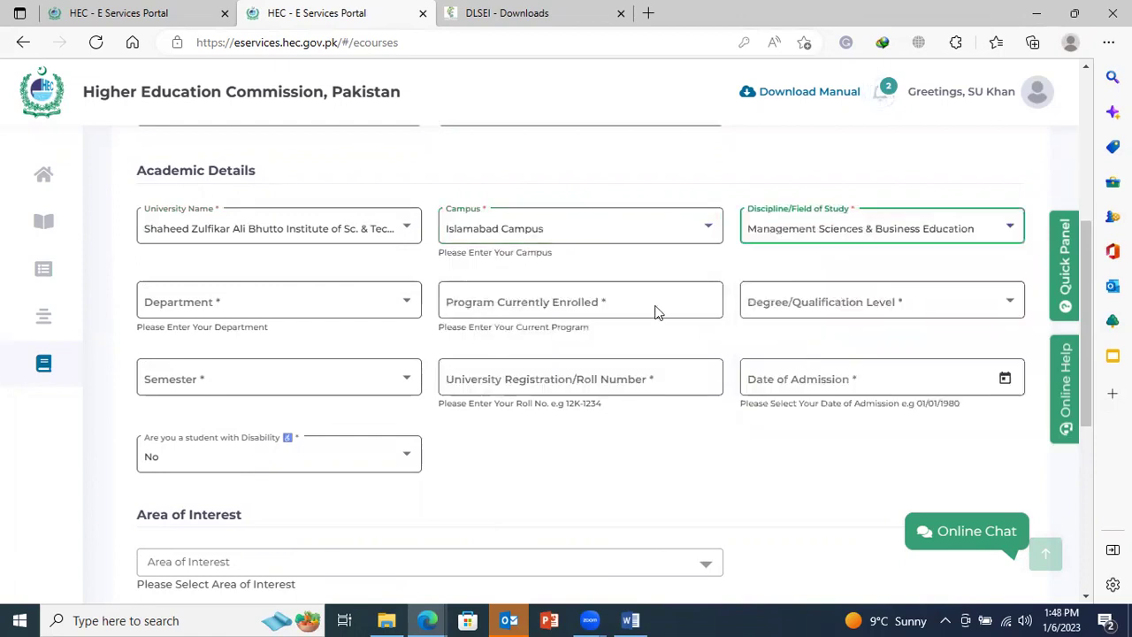
{"action": "left_click", "coordinate": [331, 292]}
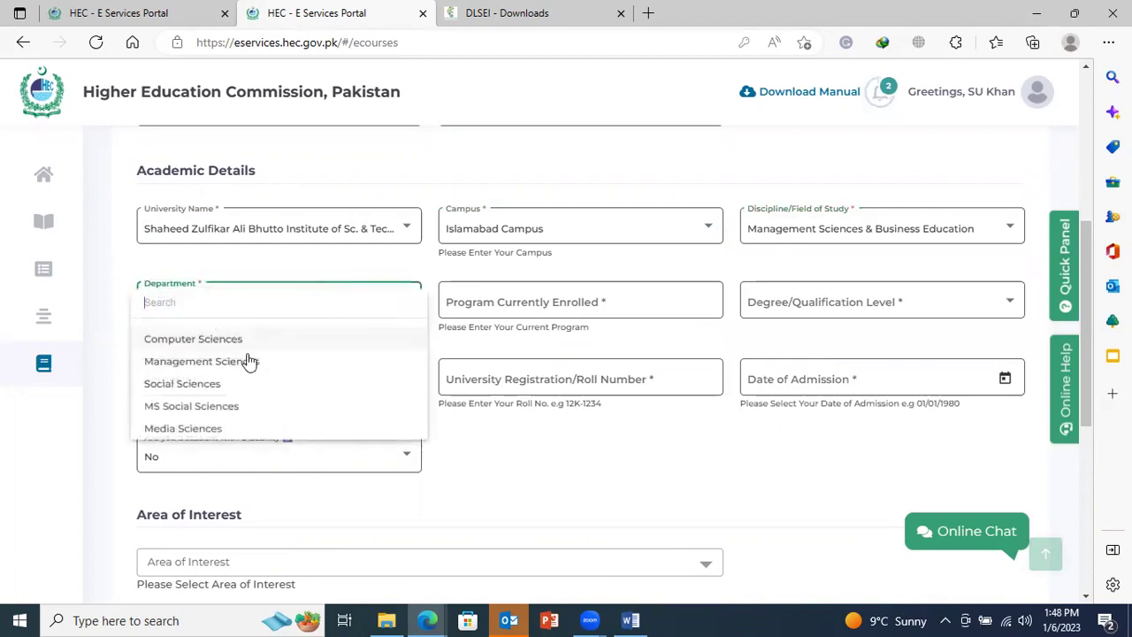
{"action": "left_click", "coordinate": [247, 360]}
Step: Enter MBA as the enrolled program, with MS/MPhil degree level and semester 2
{"action": "left_click", "coordinate": [560, 302]}
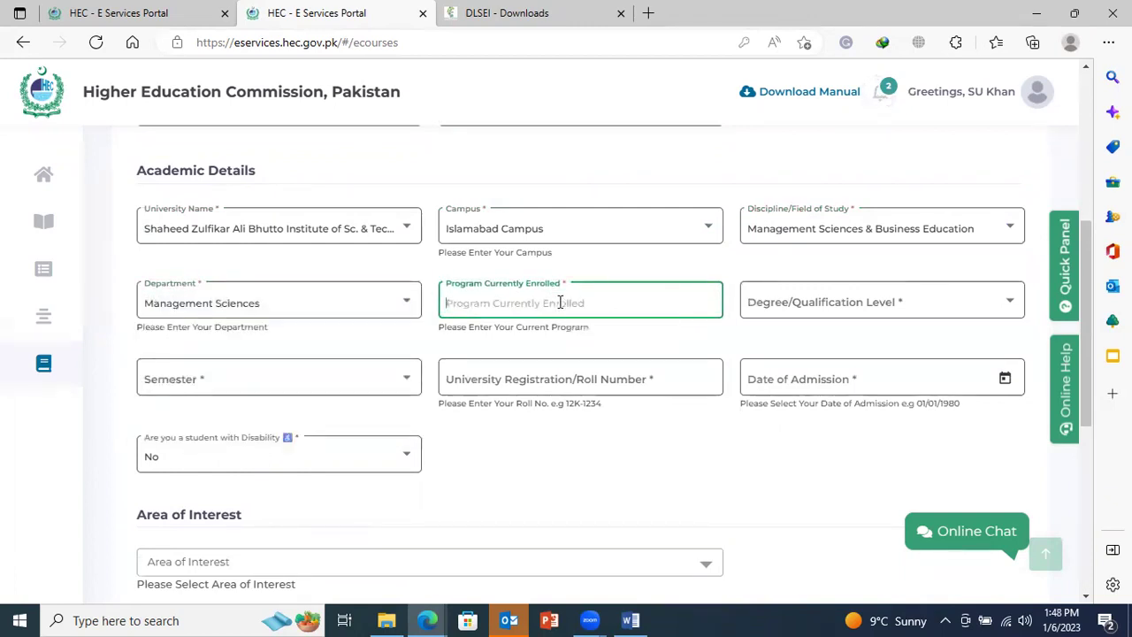
{"action": "type", "text": "MBA"}
{"action": "left_click", "coordinate": [778, 315]}
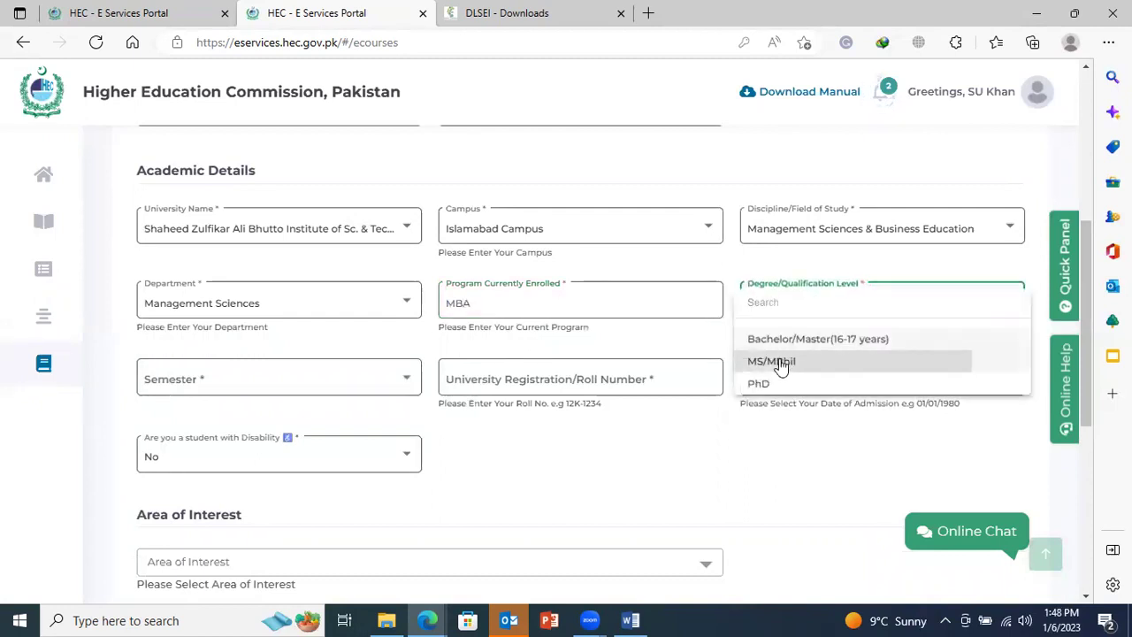
{"action": "left_click", "coordinate": [778, 362]}
{"action": "left_click", "coordinate": [357, 380]}
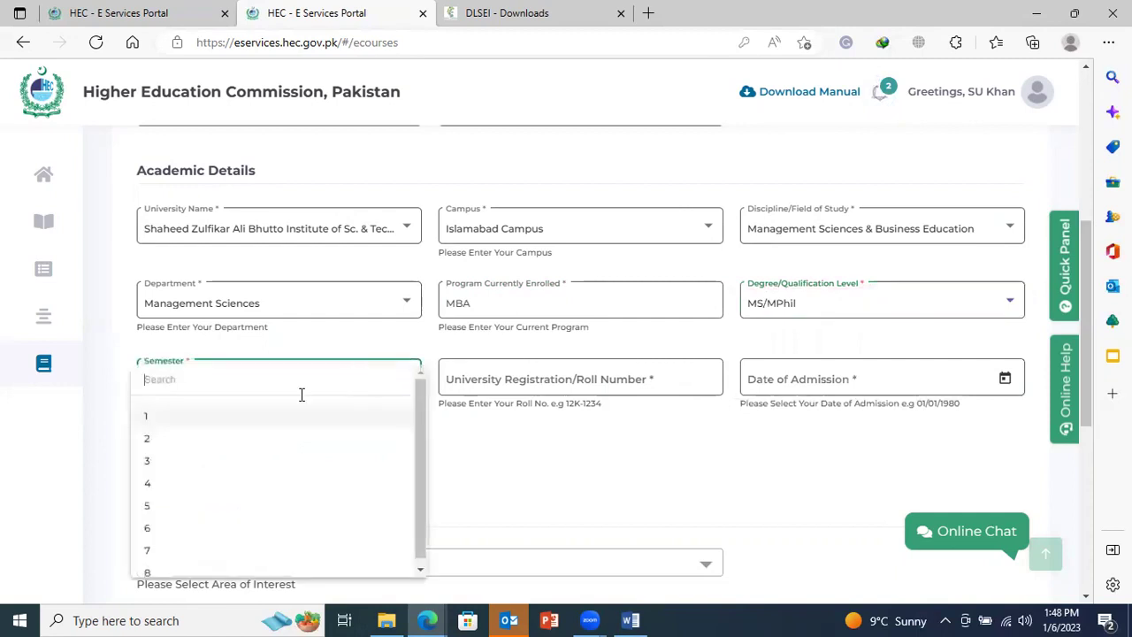
{"action": "left_click", "coordinate": [209, 442]}
{"action": "left_click", "coordinate": [506, 378]}
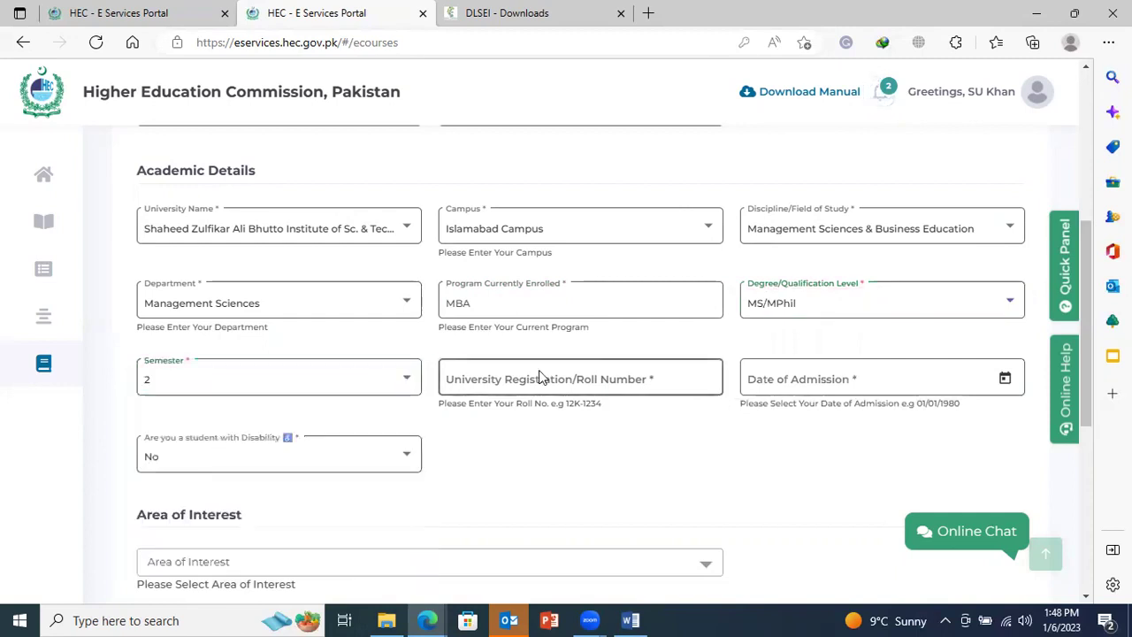
{"action": "type", "text": "2039"}
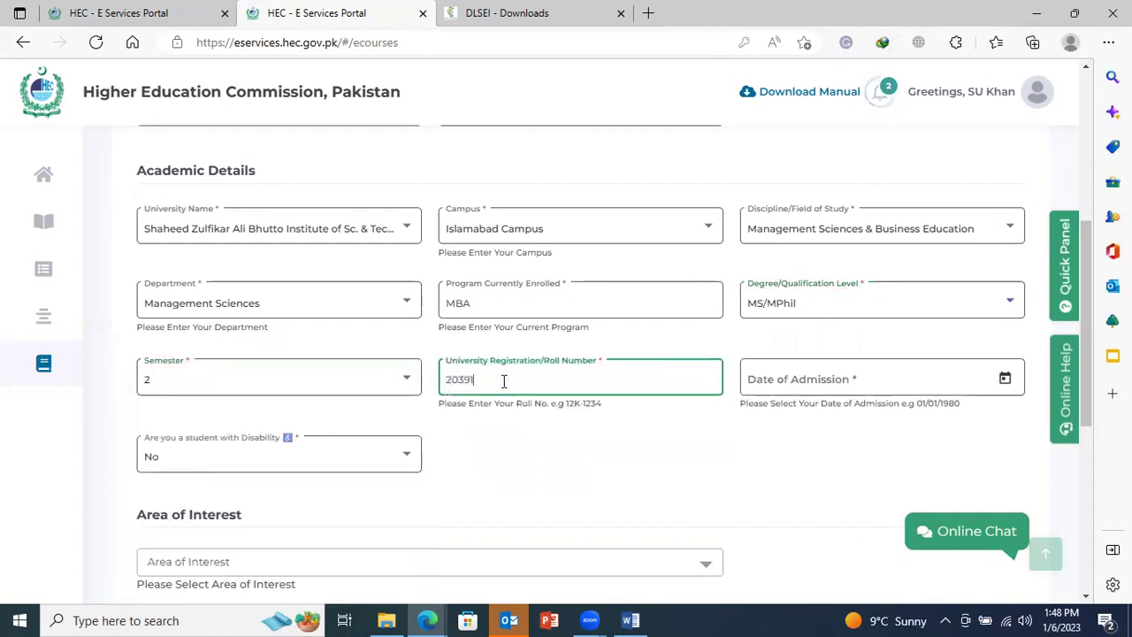
{"action": "type", "text": "113"}
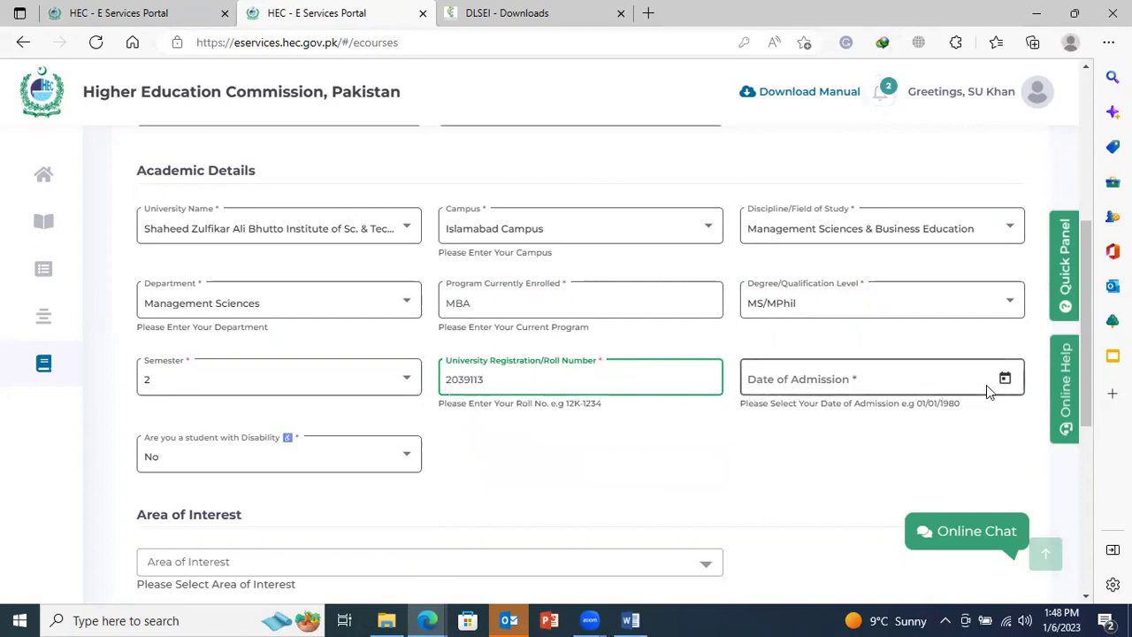
{"action": "left_click", "coordinate": [1004, 381]}
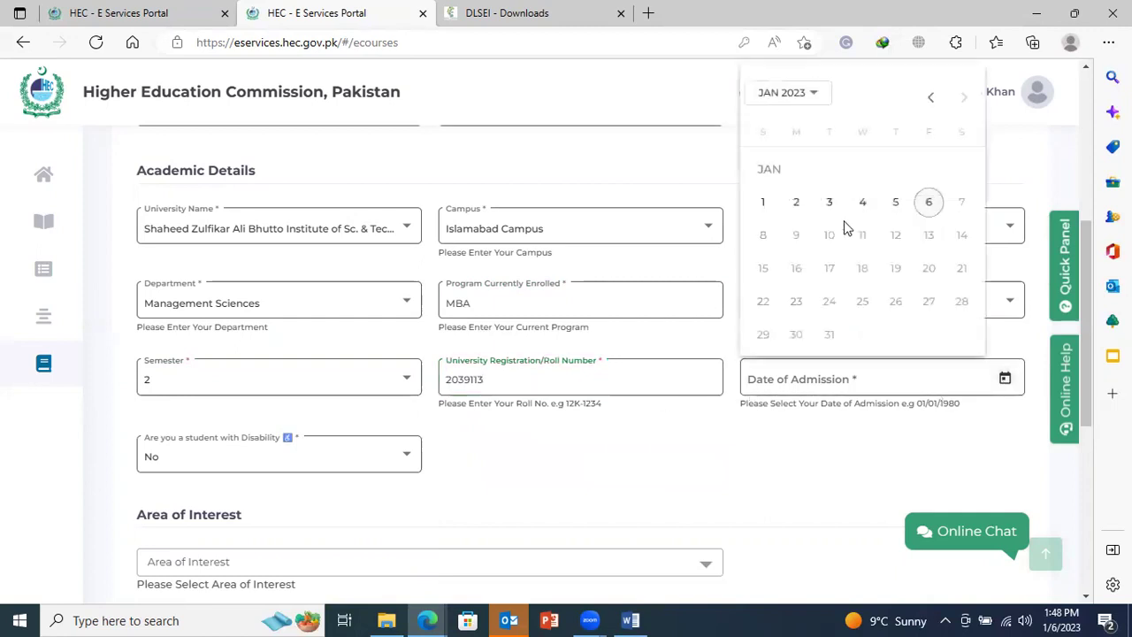
{"action": "left_click", "coordinate": [763, 203]}
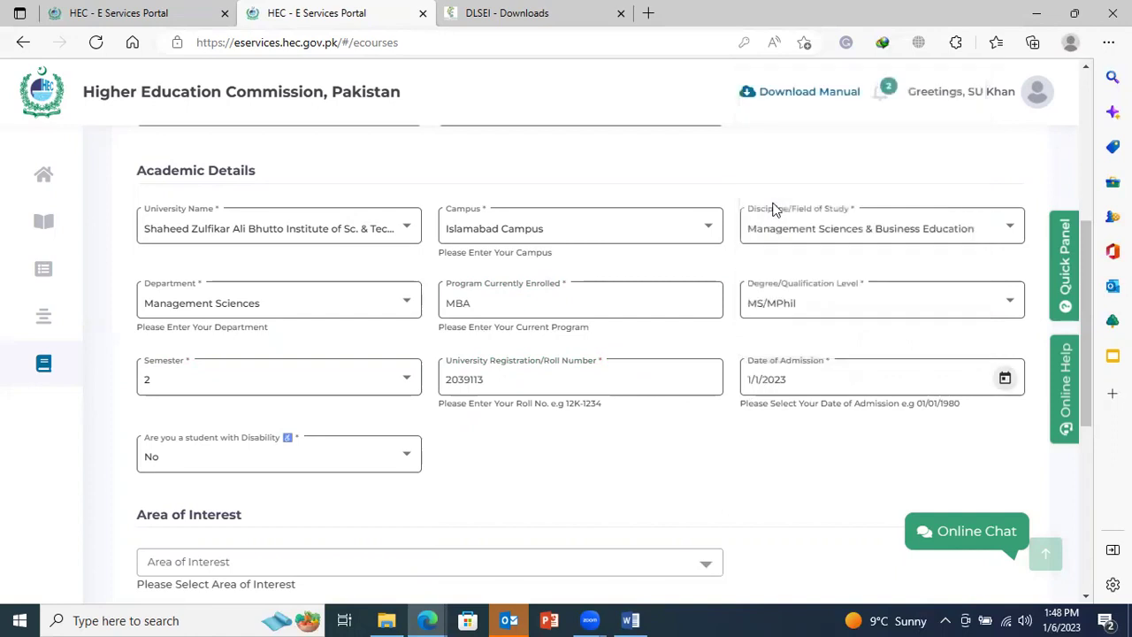
Step: Keep Disability as No and add Arts and Humanities, Data Science and Business as interests
{"action": "scroll", "coordinate": [447, 369], "scroll_direction": "down", "scroll_amount": 1}
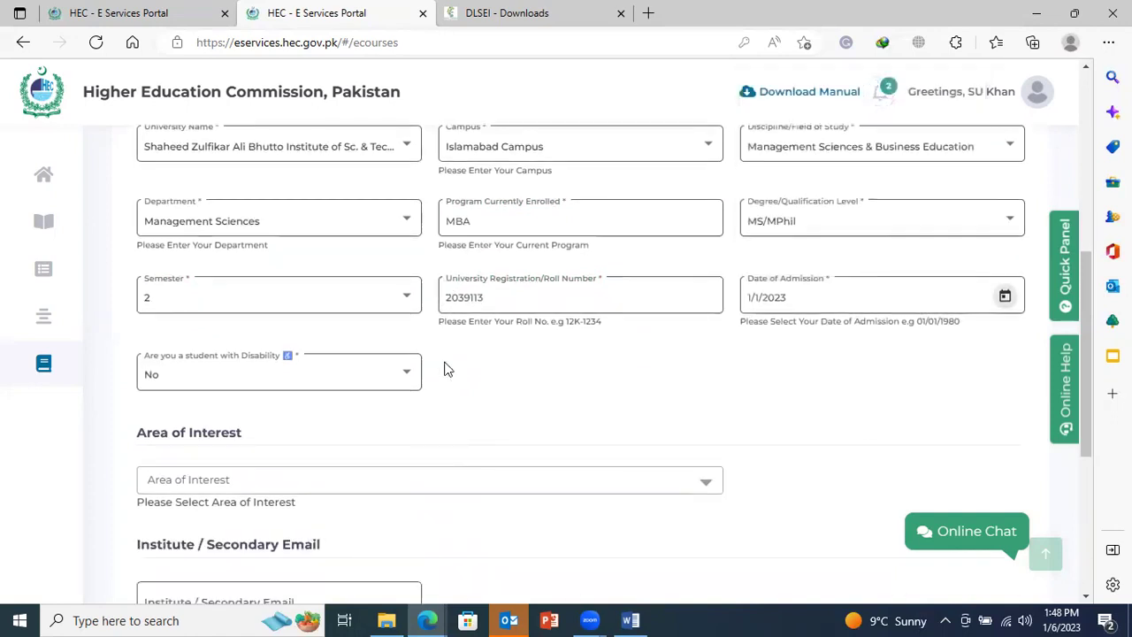
{"action": "left_click", "coordinate": [398, 374]}
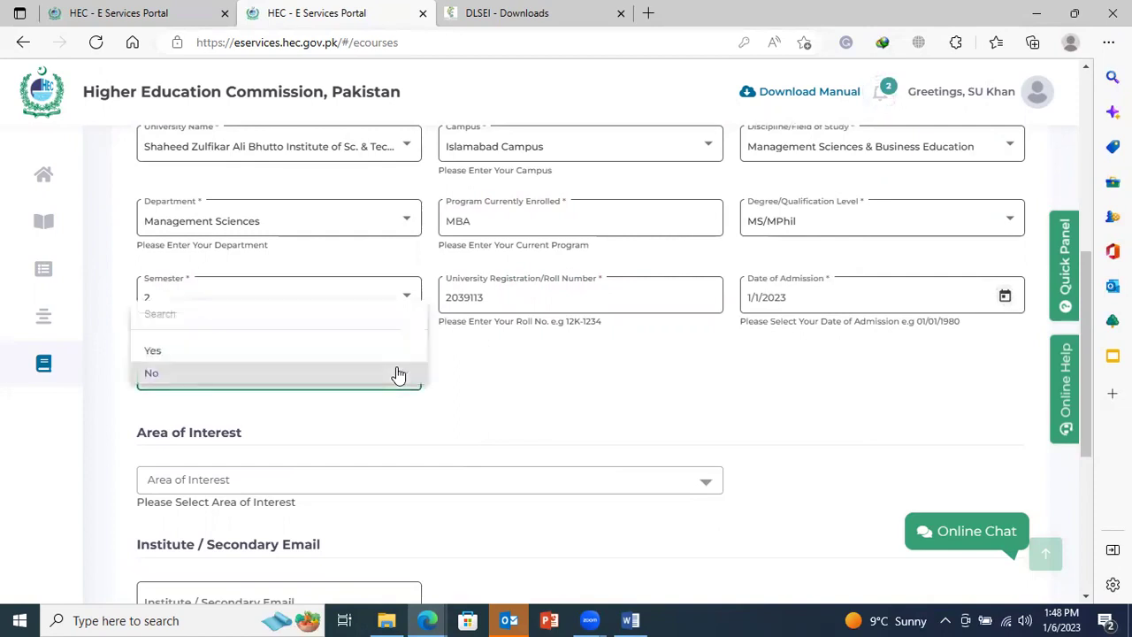
{"action": "left_click", "coordinate": [508, 424]}
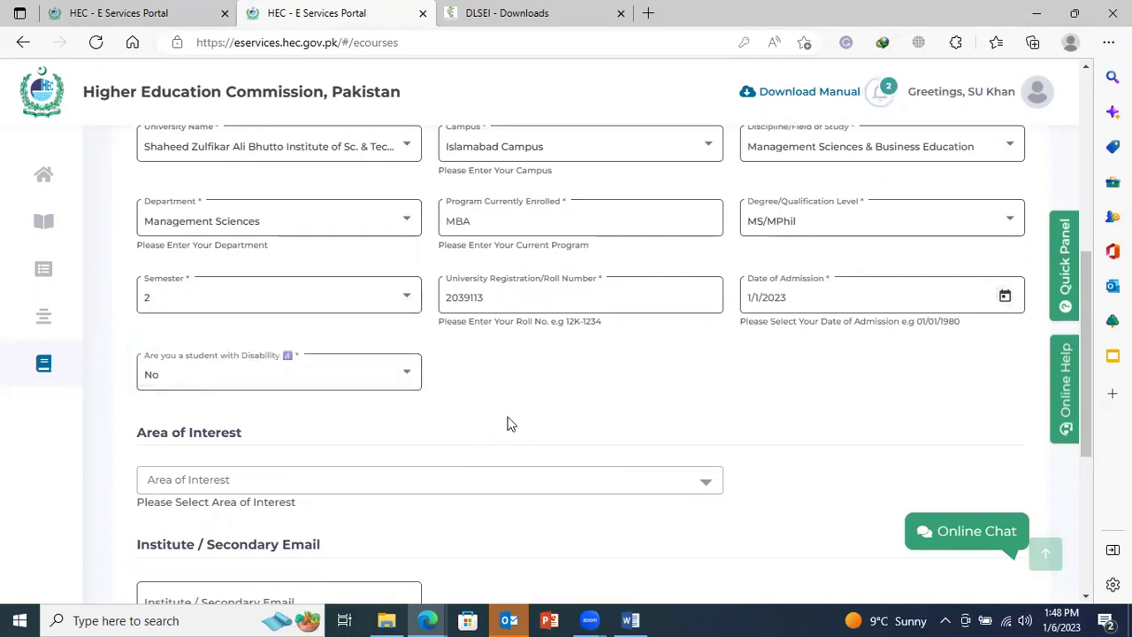
{"action": "scroll", "coordinate": [510, 423], "scroll_direction": "down", "scroll_amount": 1}
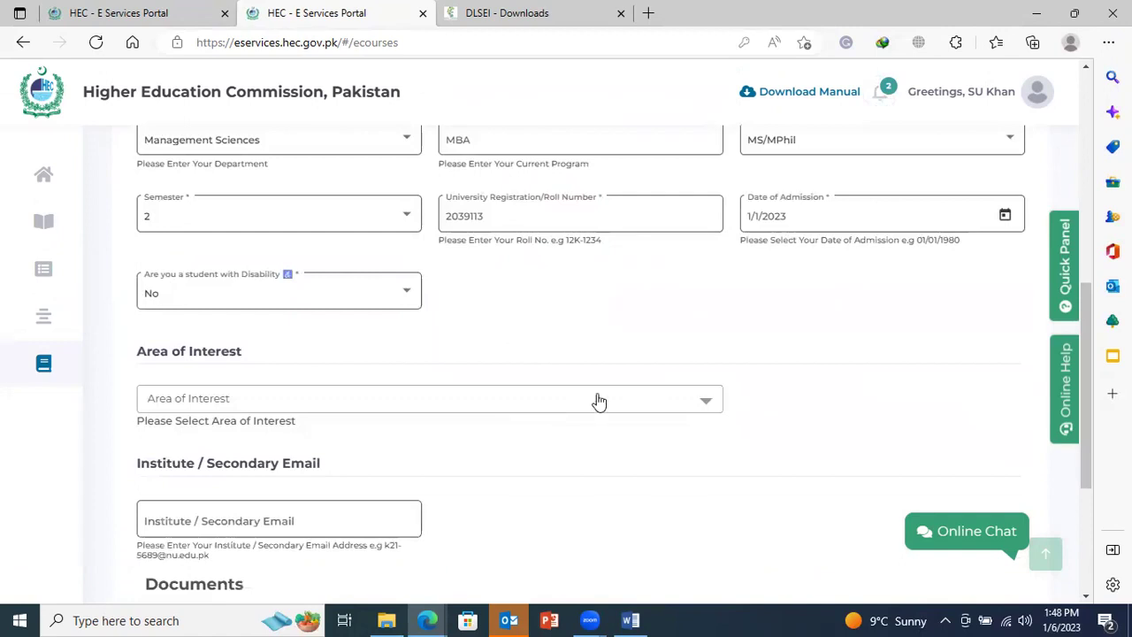
{"action": "left_click", "coordinate": [616, 397]}
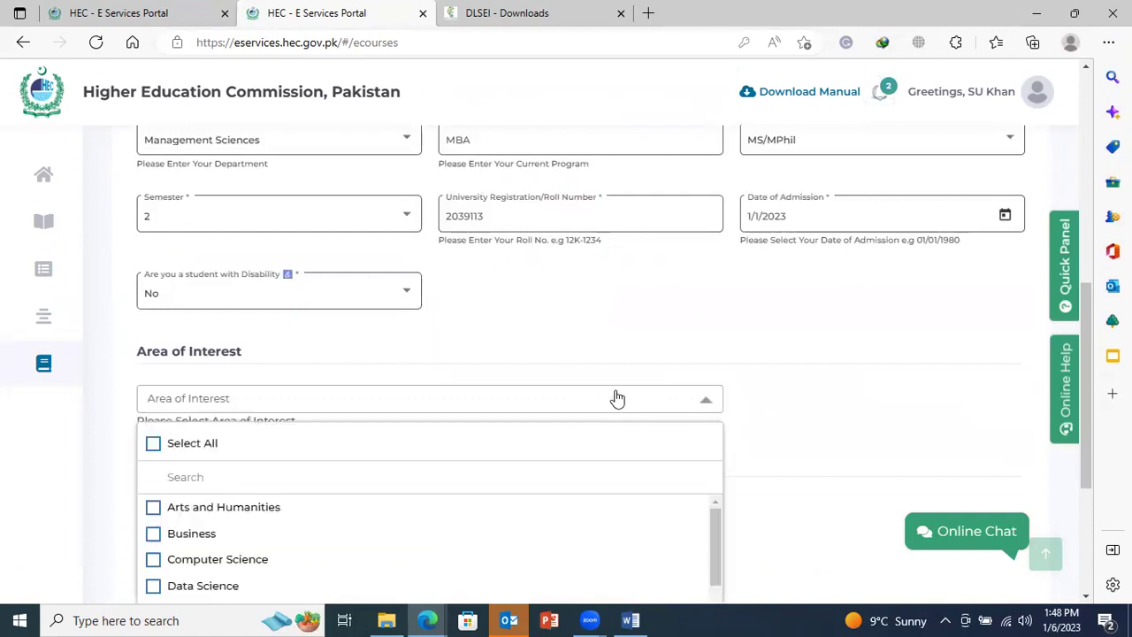
{"action": "left_click", "coordinate": [225, 507]}
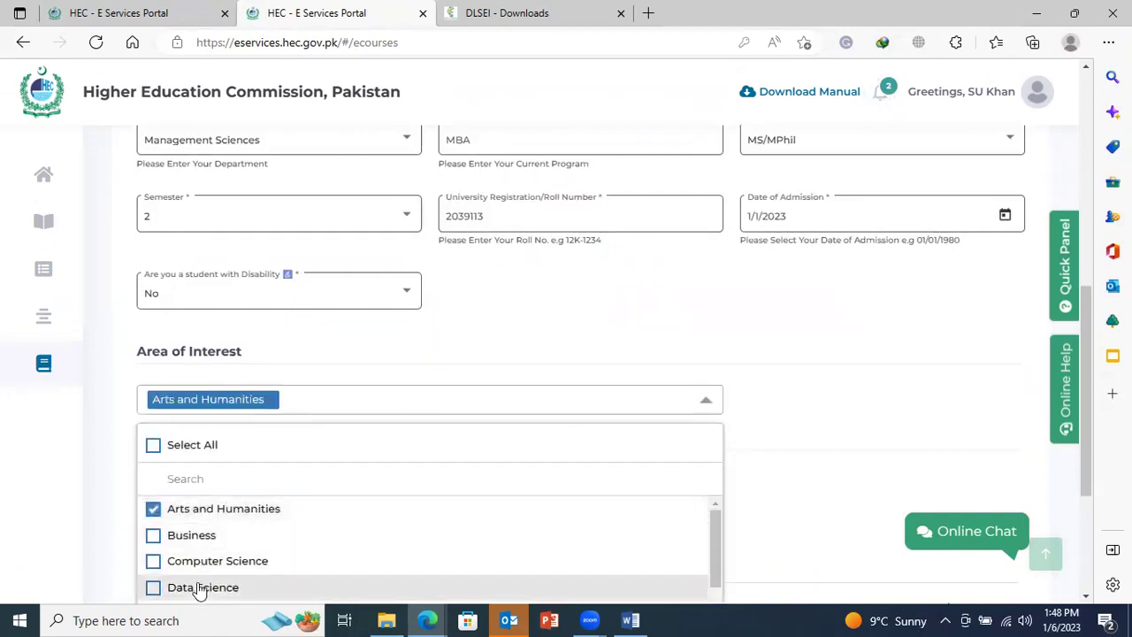
{"action": "left_click", "coordinate": [202, 587]}
{"action": "left_click", "coordinate": [202, 544]}
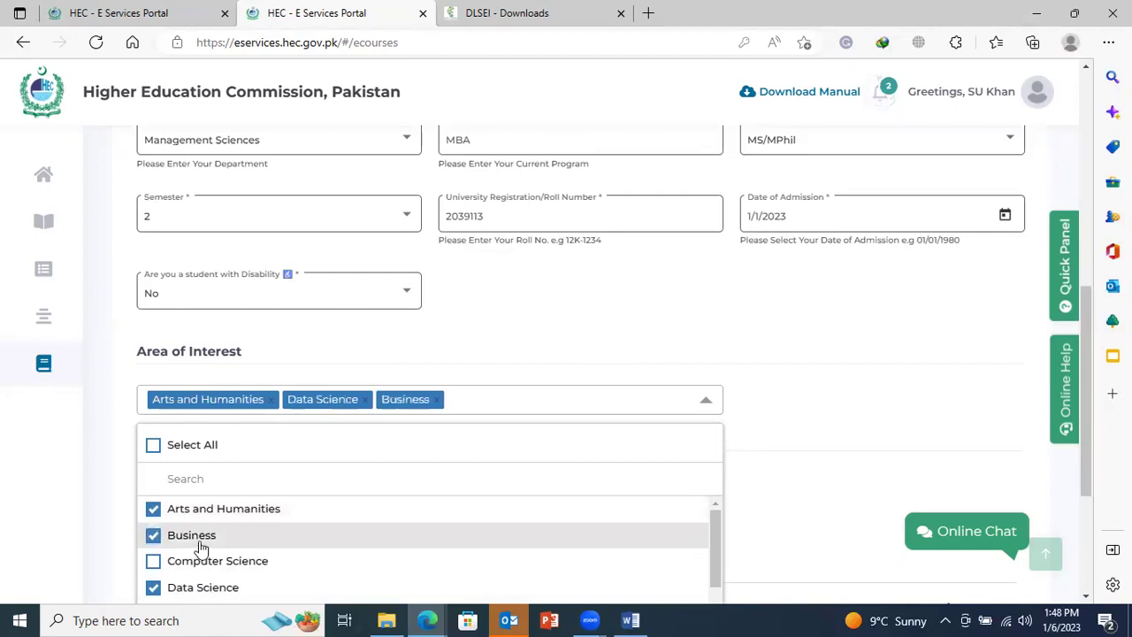
{"action": "left_click", "coordinate": [648, 327]}
Step: Fill the Institute Email field from the saved email suggestion
{"action": "scroll", "coordinate": [648, 327], "scroll_direction": "down", "scroll_amount": 2}
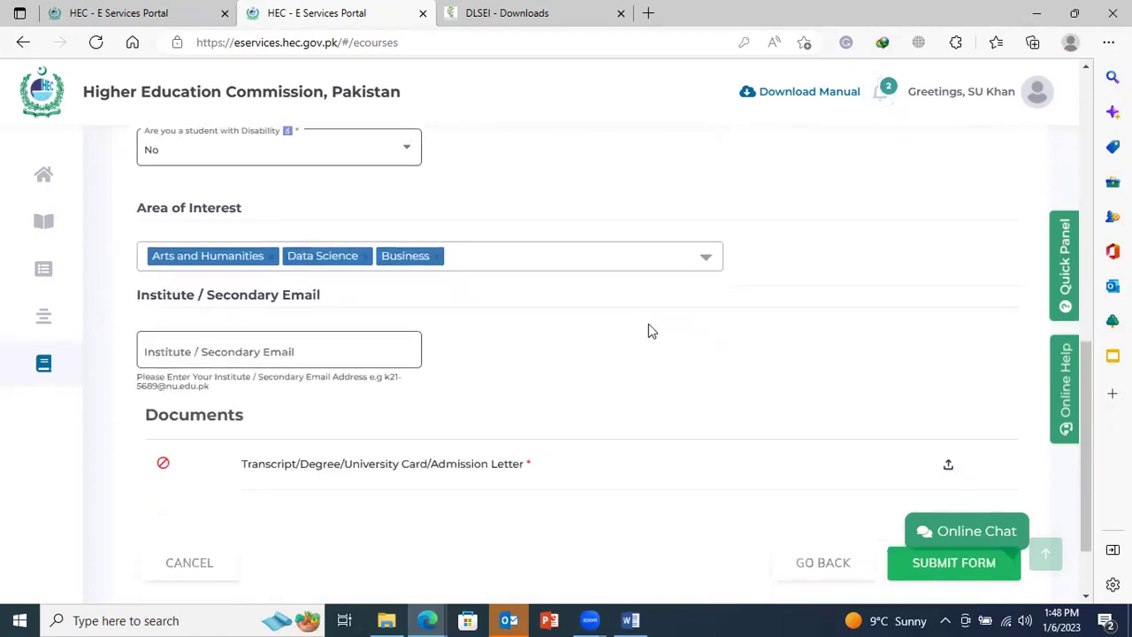
{"action": "left_click", "coordinate": [328, 350]}
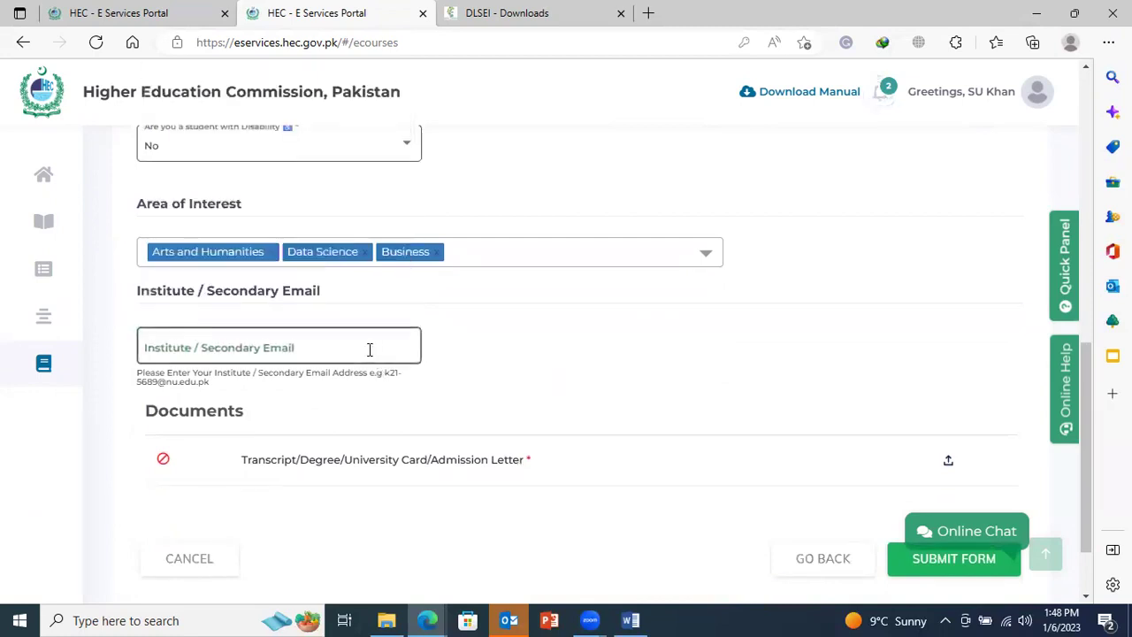
{"action": "left_click", "coordinate": [370, 349]}
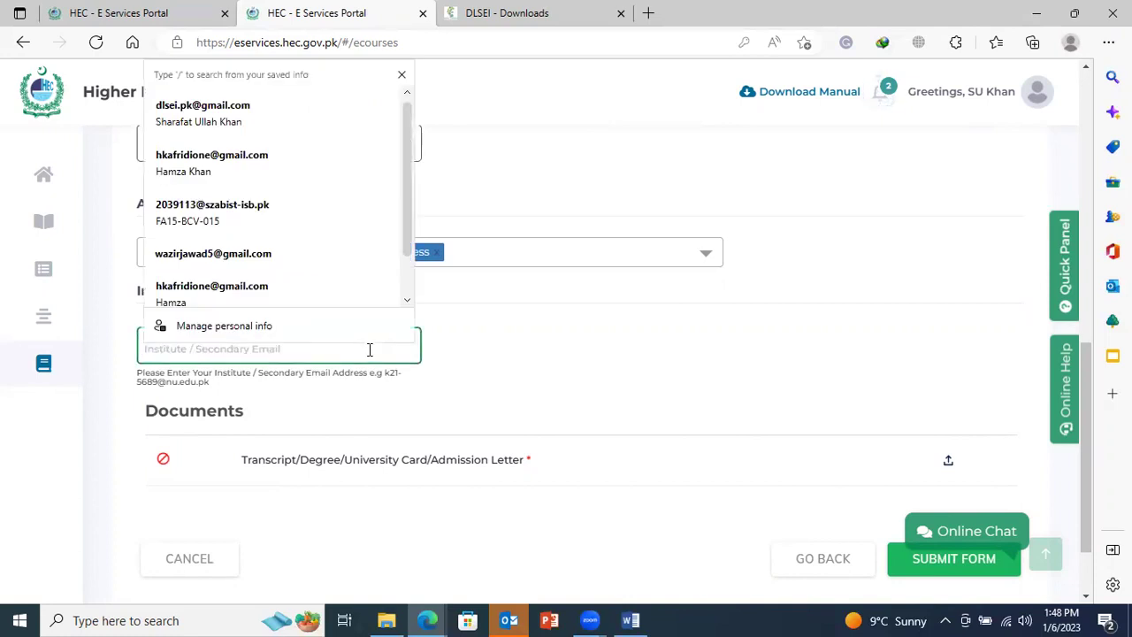
{"action": "left_click", "coordinate": [267, 213]}
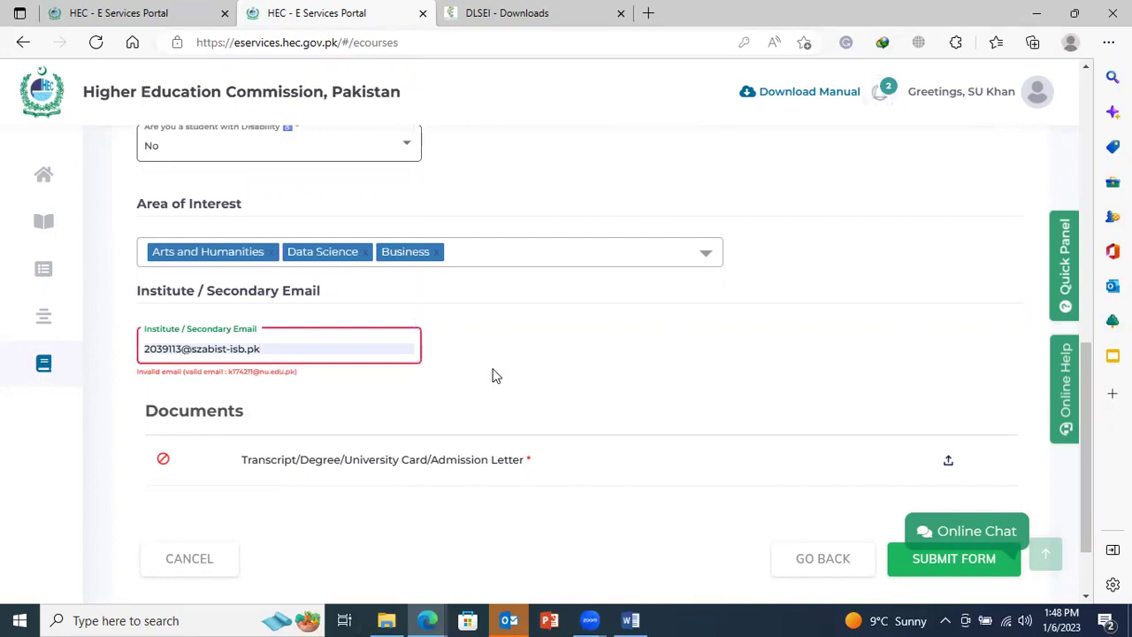
{"action": "scroll", "coordinate": [495, 376], "scroll_direction": "down", "scroll_amount": 2}
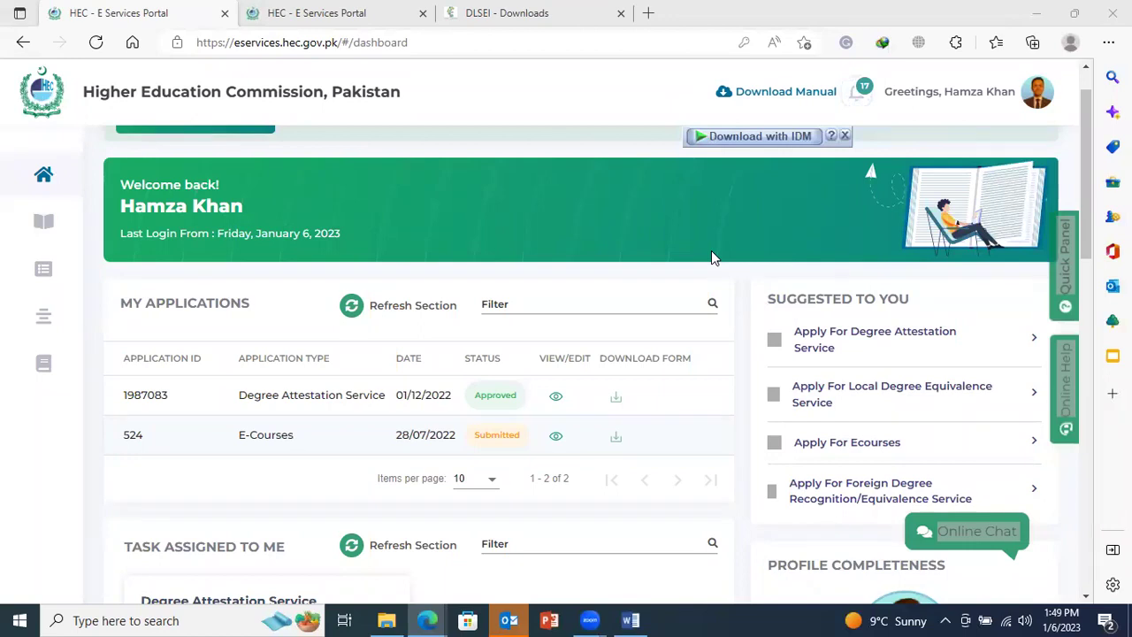
Step: Bring the browser forward and switch to the 'DLSEI - Downloads' tab
{"action": "left_click", "coordinate": [112, 429]}
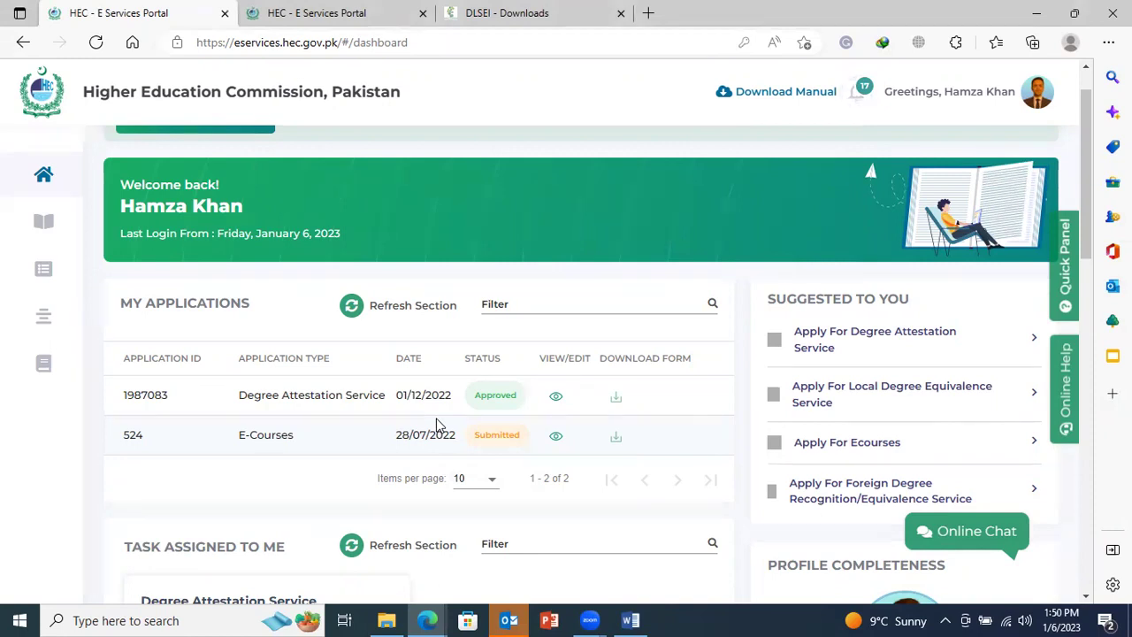
{"action": "left_click", "coordinate": [498, 13]}
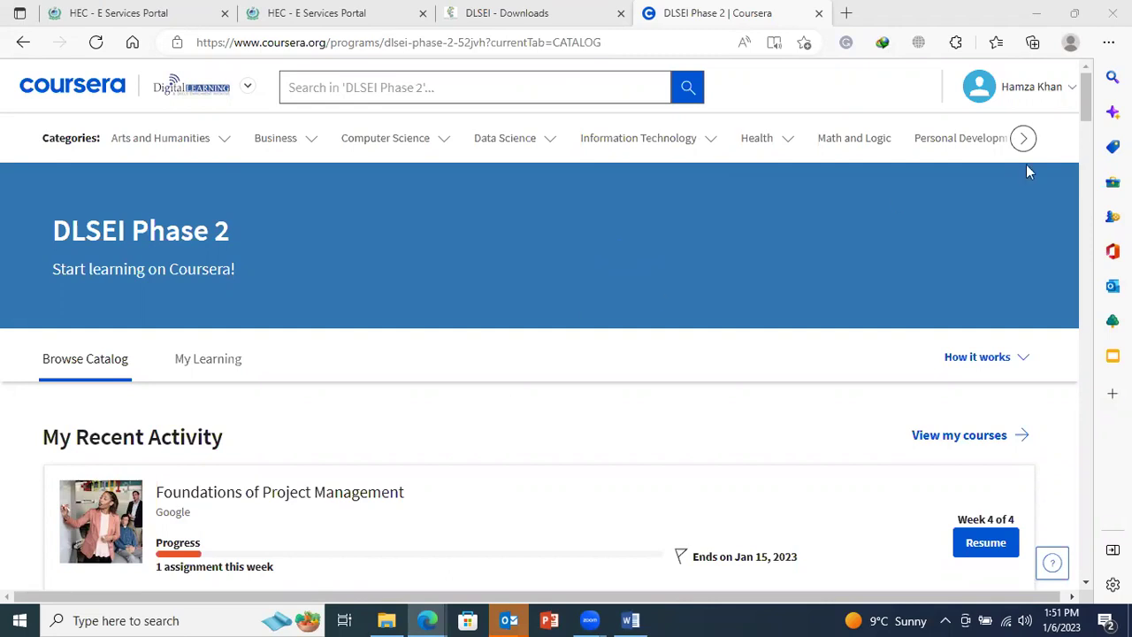
{"action": "scroll", "coordinate": [1040, 161], "scroll_direction": "down", "scroll_amount": 2}
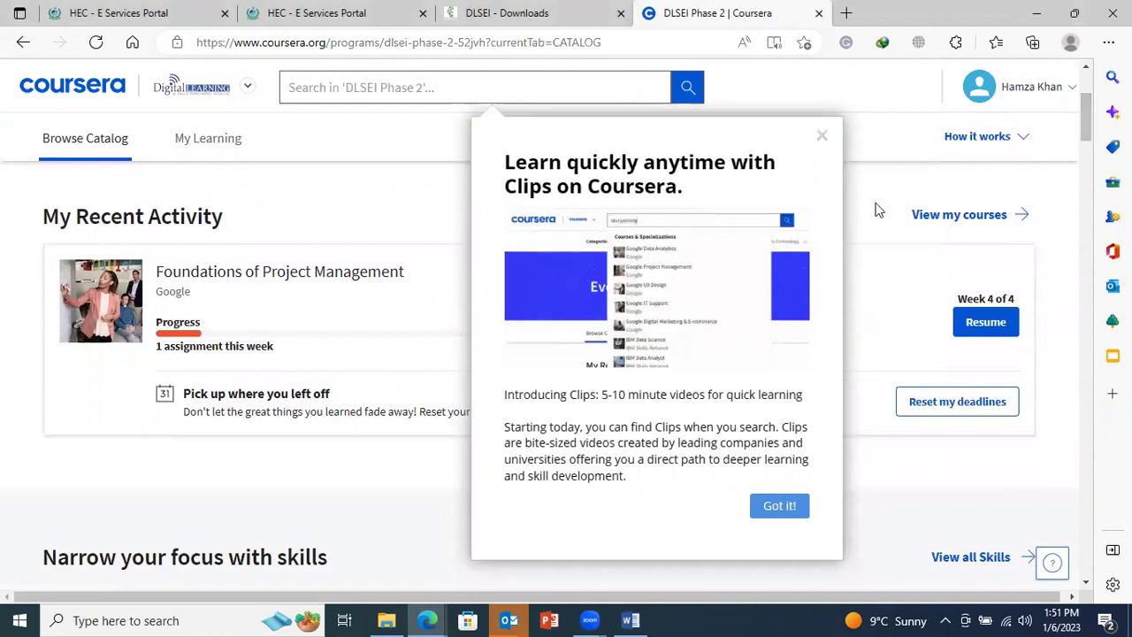
{"action": "left_click", "coordinate": [780, 505]}
{"action": "left_click_drag", "start_coordinate": [1083, 133], "coordinate": [1086, 179]}
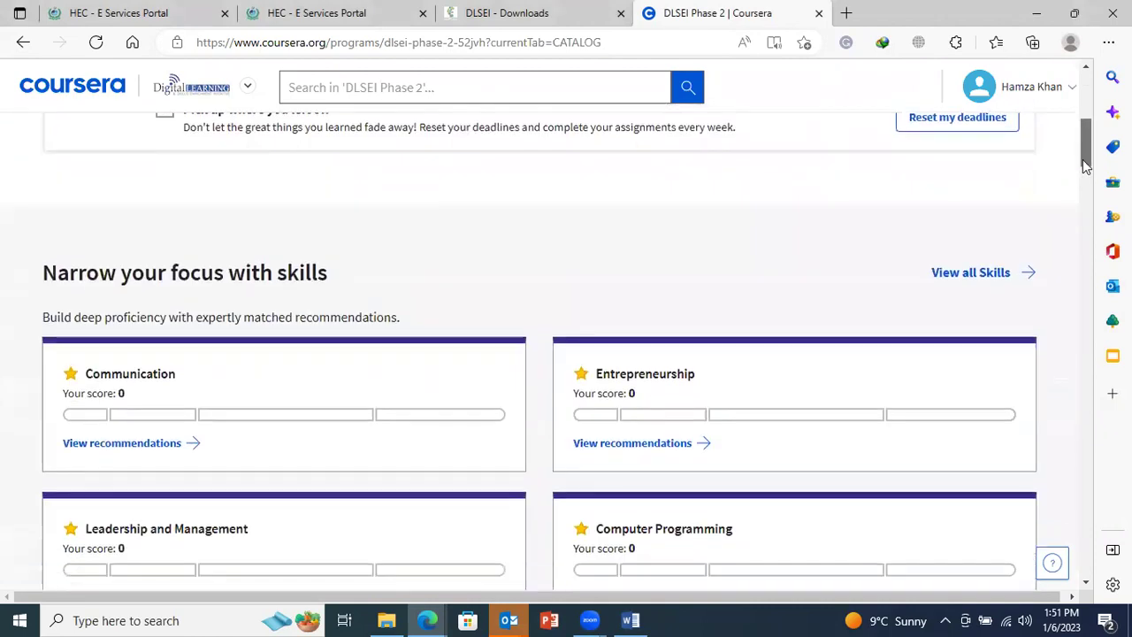
{"action": "scroll", "coordinate": [1086, 182], "scroll_direction": "down", "scroll_amount": 2}
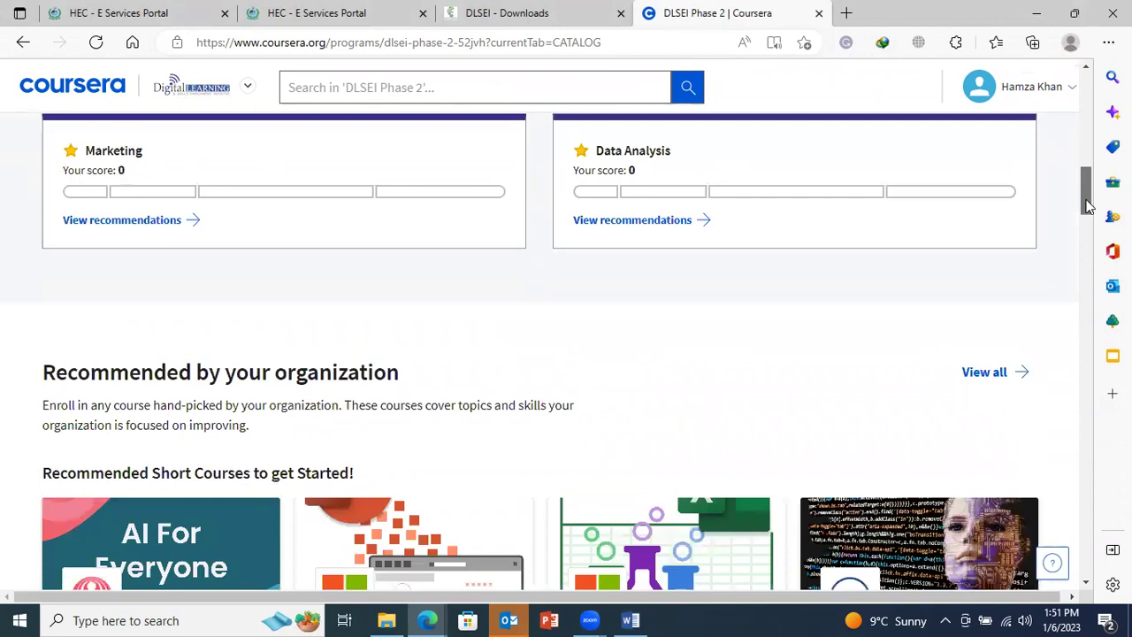
{"action": "left_click_drag", "start_coordinate": [1087, 183], "coordinate": [1087, 163]}
{"action": "scroll", "coordinate": [1086, 164], "scroll_direction": "up", "scroll_amount": 2}
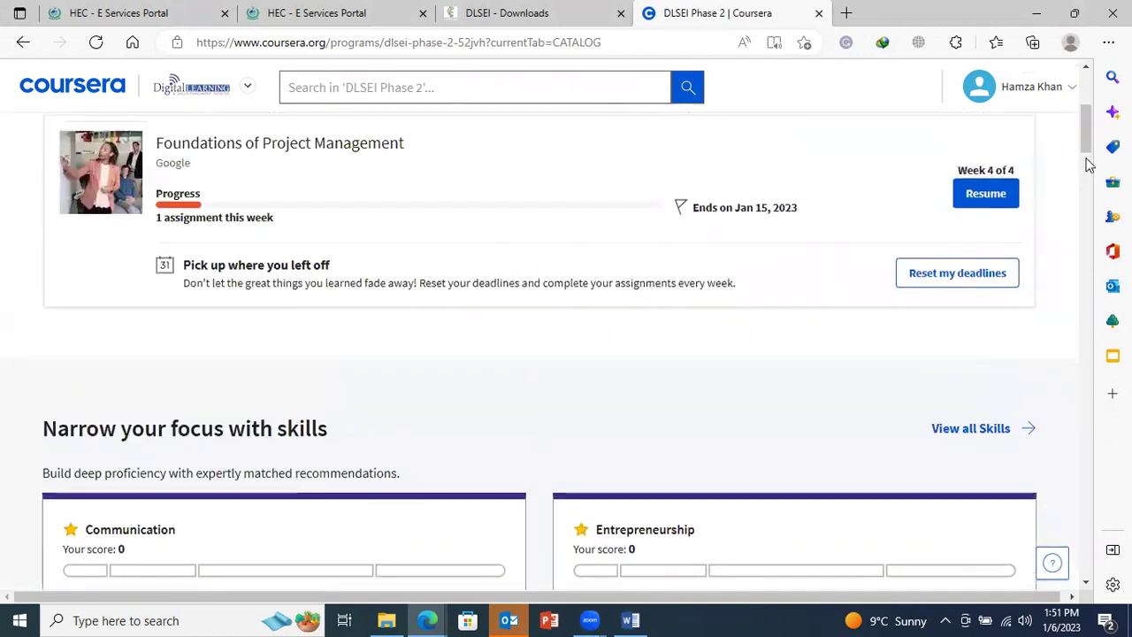